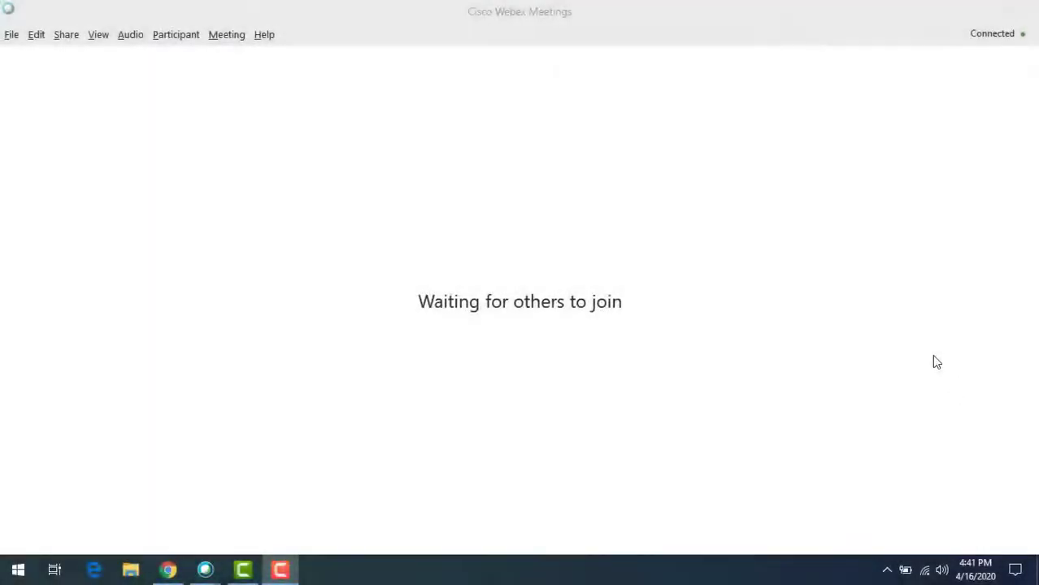
Step: Switch the meeting recorder from cloud to Record on my computer and begin setting up the recording
{"action": "left_click", "coordinate": [462, 384]}
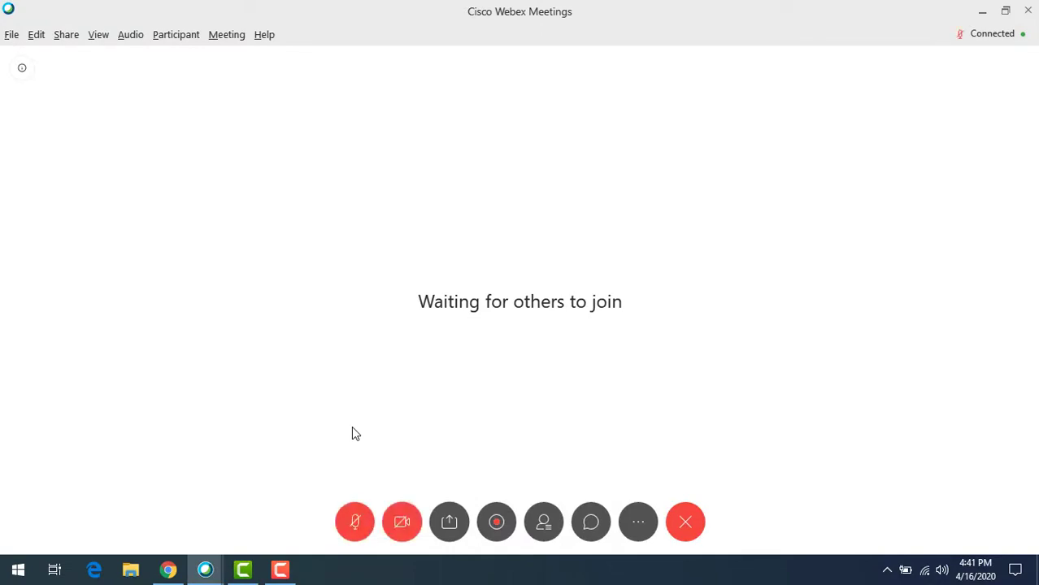
{"action": "left_click", "coordinate": [497, 522]}
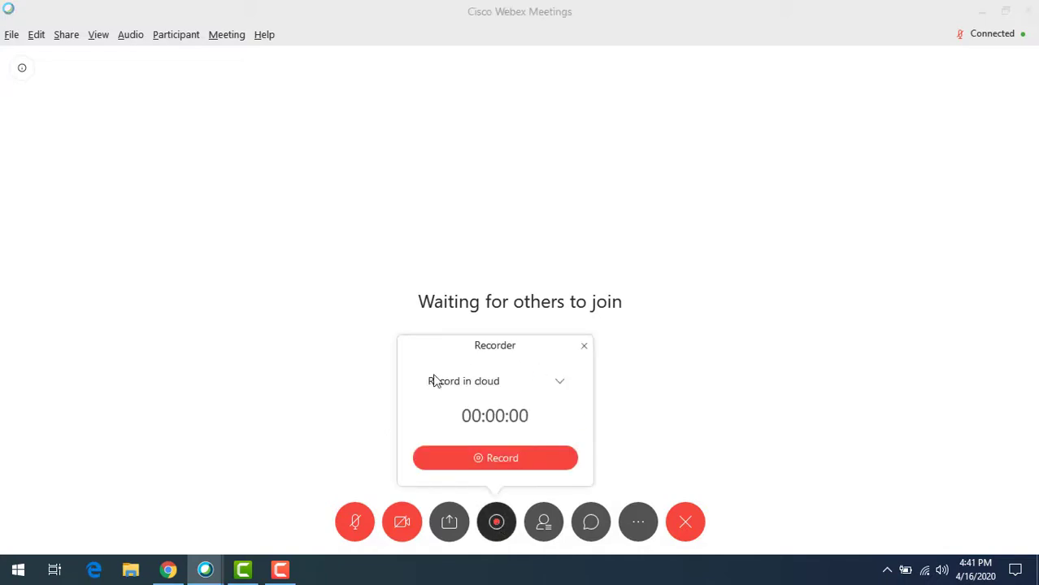
{"action": "left_click", "coordinate": [560, 384]}
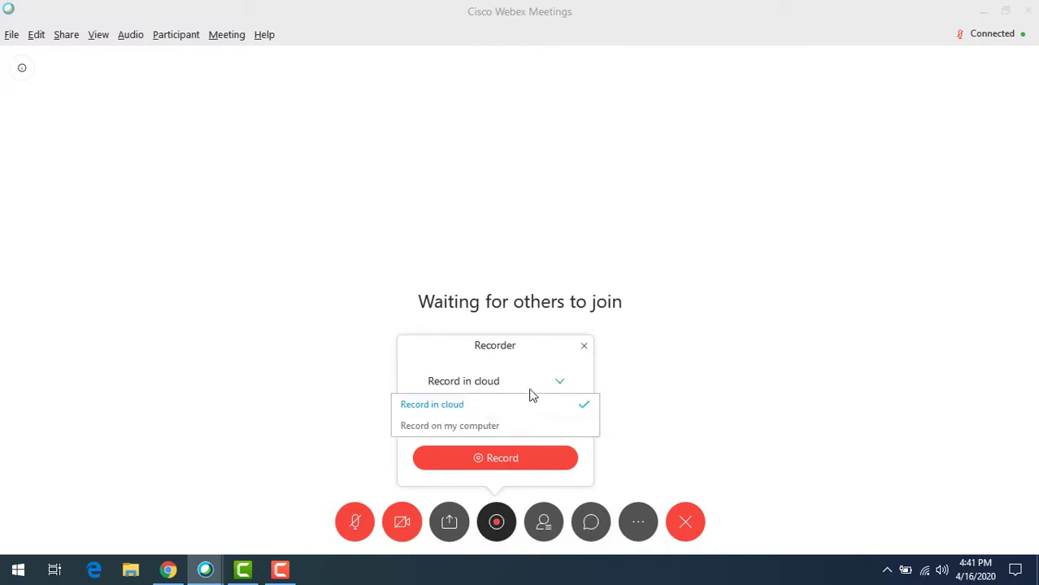
{"action": "left_click", "coordinate": [504, 426]}
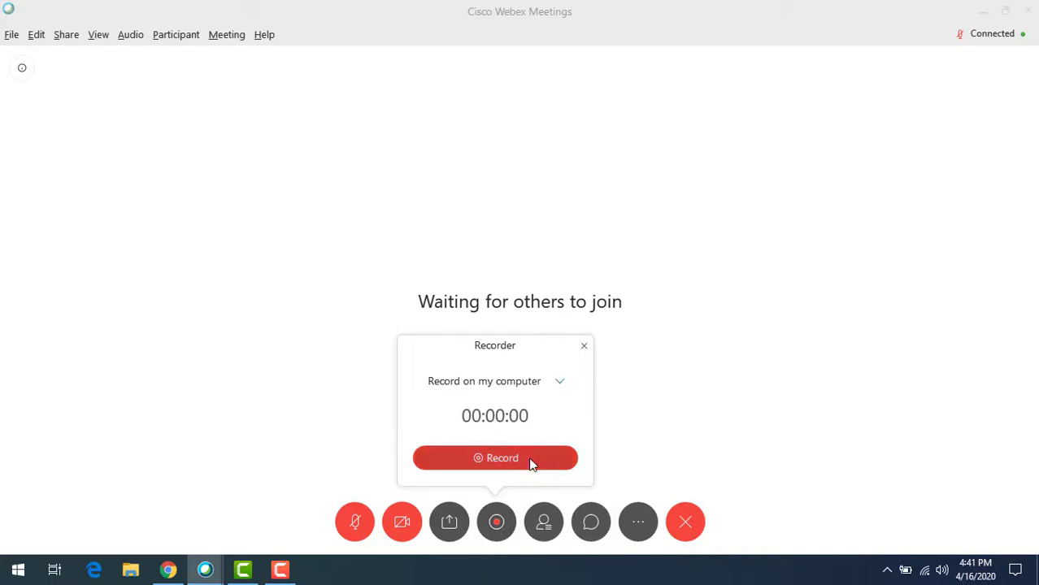
{"action": "left_click", "coordinate": [531, 460]}
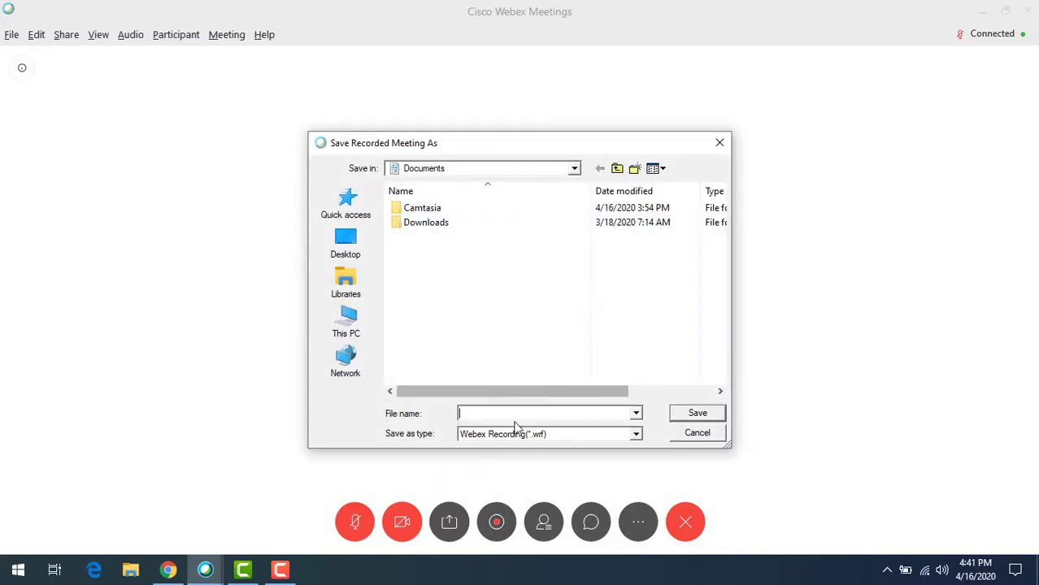
Step: Save the recording on the Desktop as Demo and start recording, with the Recorder Panel moved away from the middle of the meeting
{"action": "left_click", "coordinate": [345, 243]}
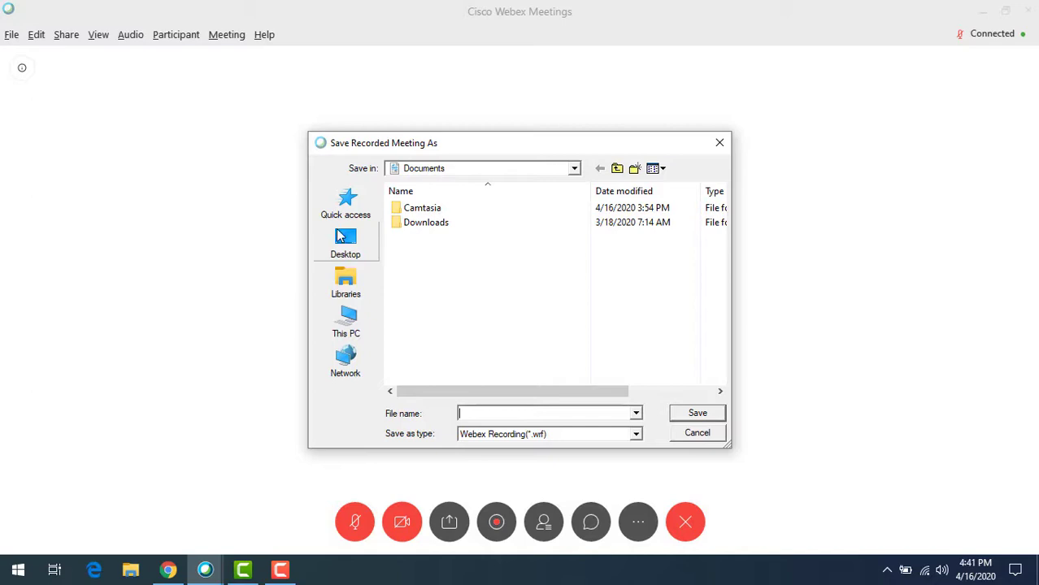
{"action": "left_click", "coordinate": [514, 414]}
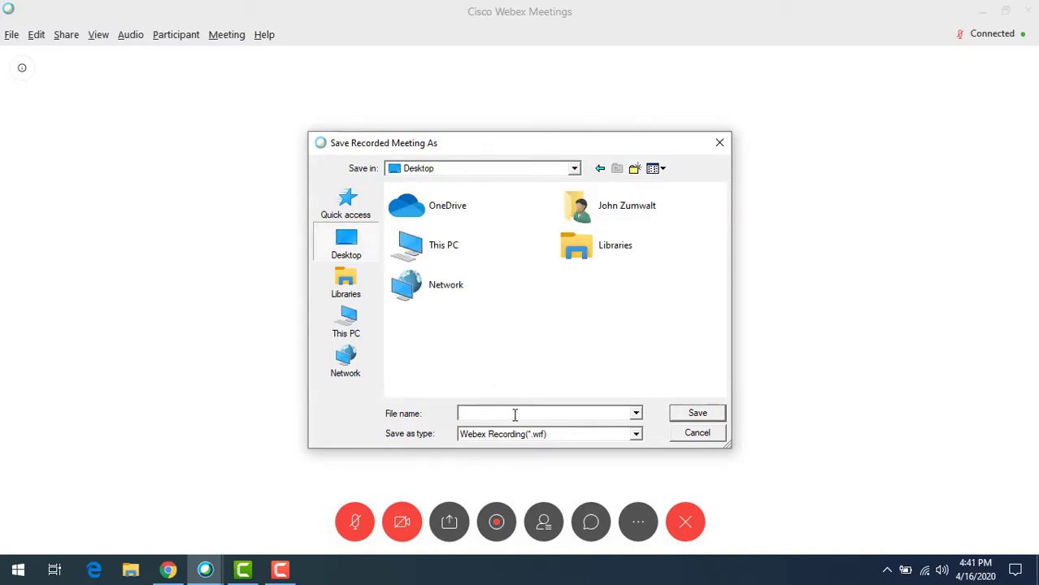
{"action": "type", "text": "Demo"}
{"action": "left_click", "coordinate": [696, 413]}
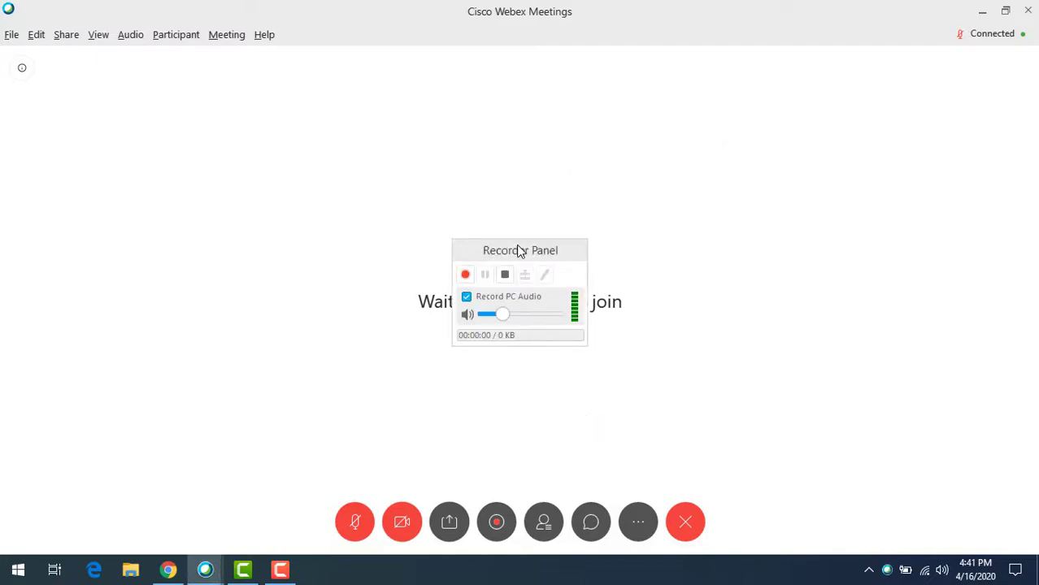
{"action": "left_click_drag", "start_coordinate": [520, 252], "coordinate": [961, 458]}
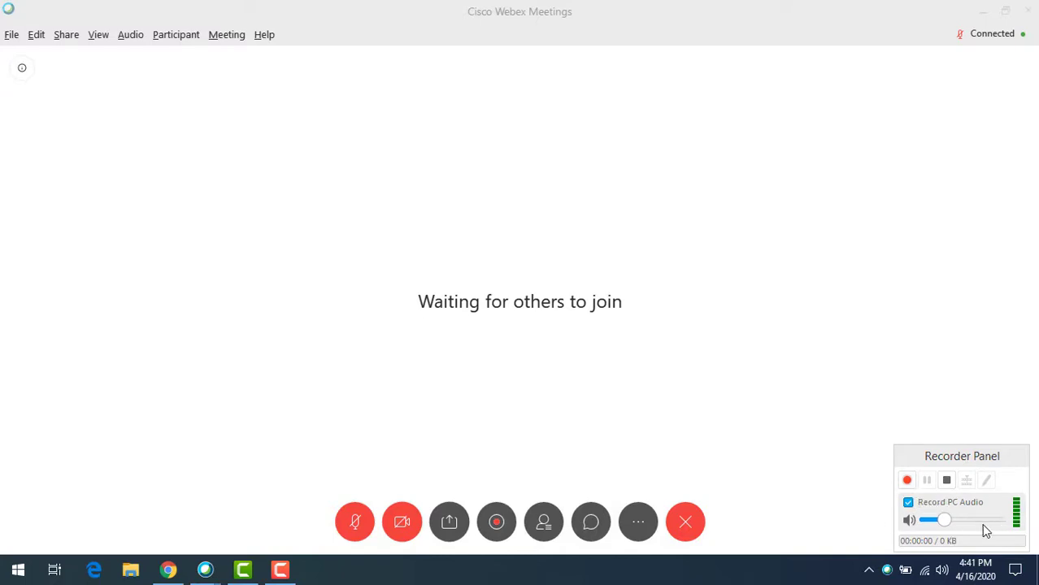
{"action": "left_click", "coordinate": [907, 480]}
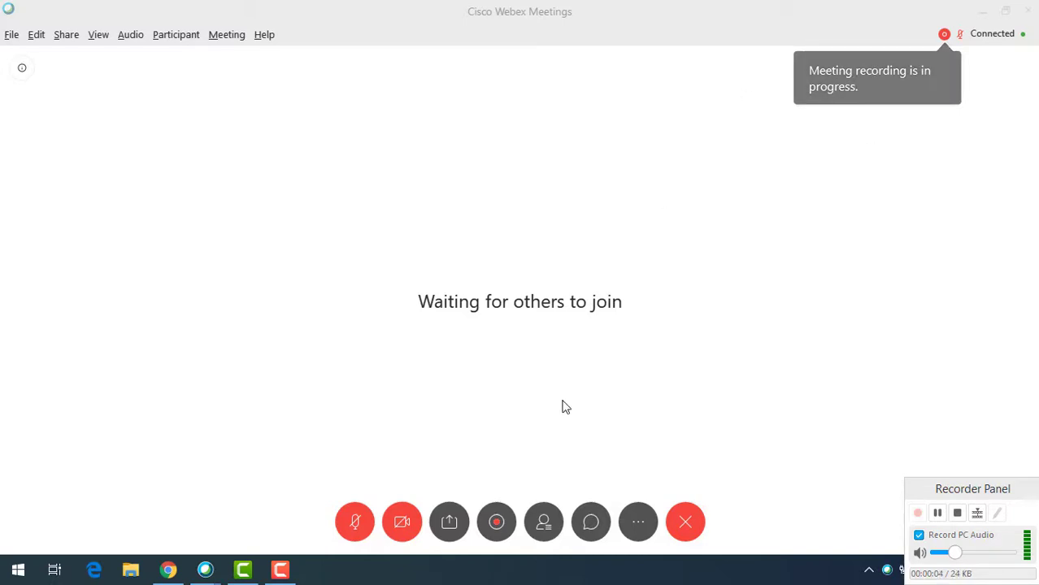
Step: View the content available for sharing and the additional meeting options while recording, closing each one
{"action": "left_click", "coordinate": [449, 522]}
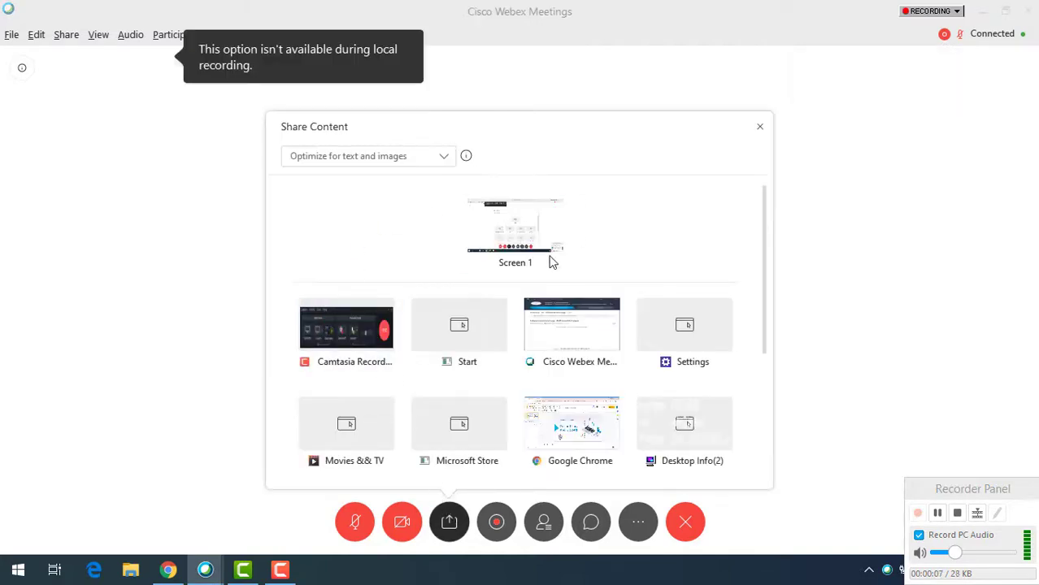
{"action": "left_click", "coordinate": [760, 129]}
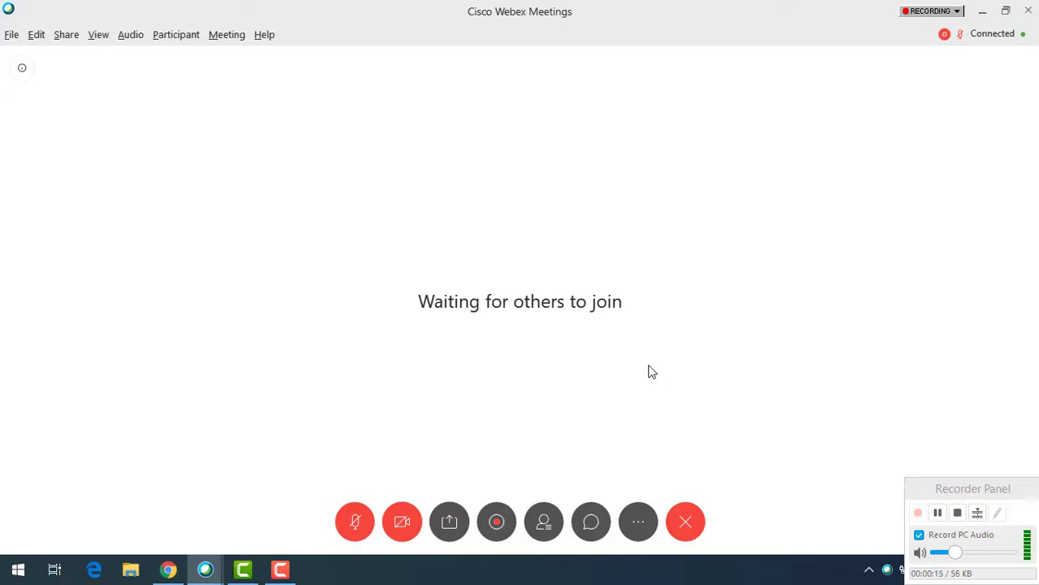
{"action": "left_click", "coordinate": [642, 524]}
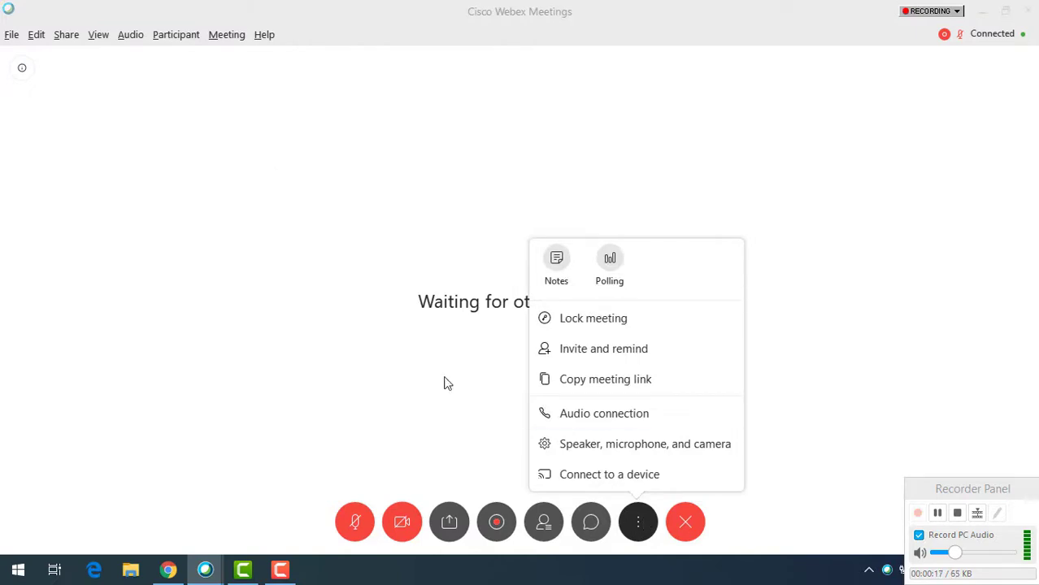
{"action": "left_click", "coordinate": [354, 171]}
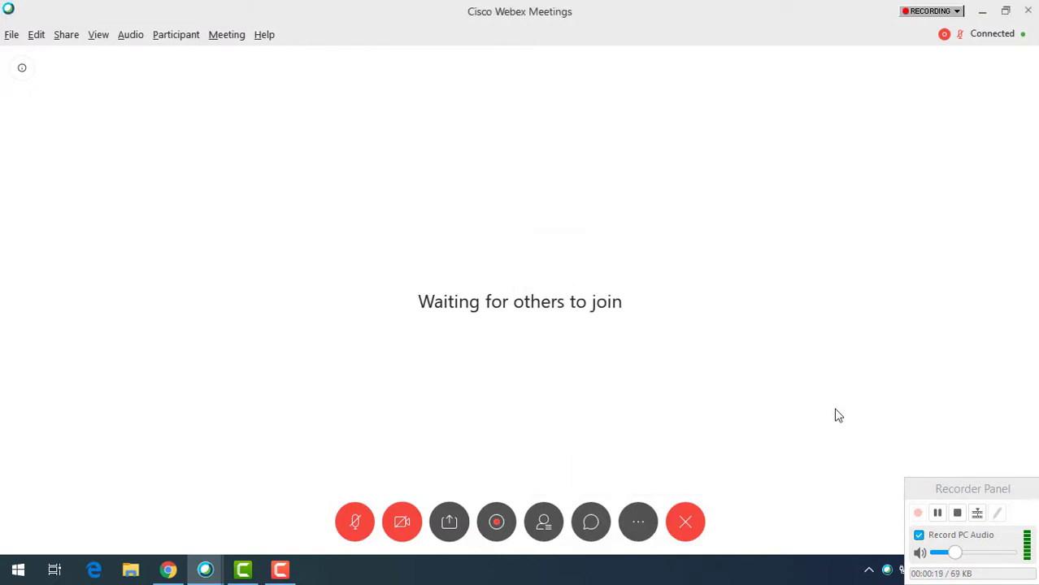
Step: Stop the local recording and end the meeting
{"action": "left_click", "coordinate": [957, 513]}
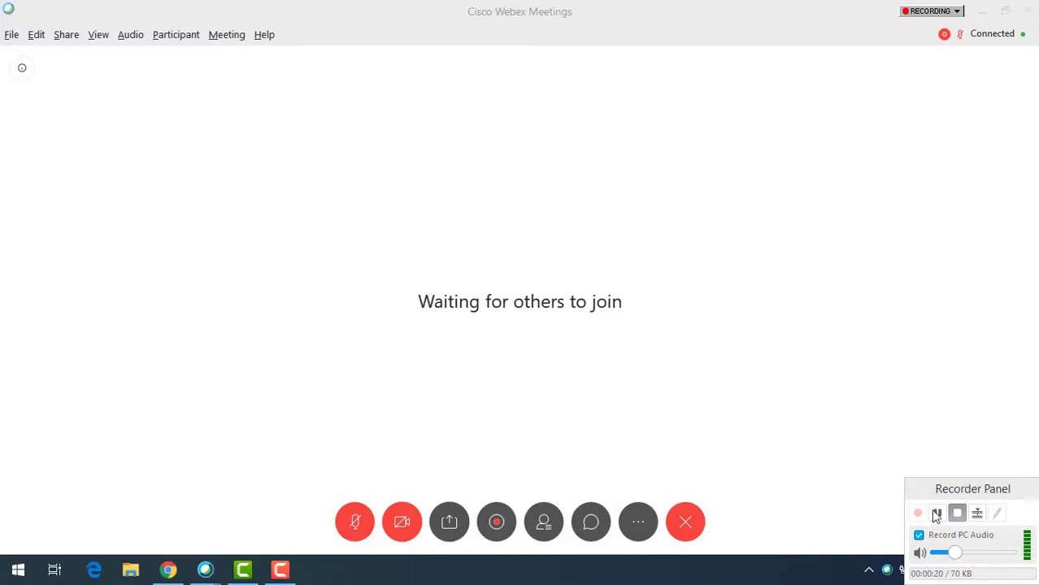
{"action": "left_click", "coordinate": [958, 513]}
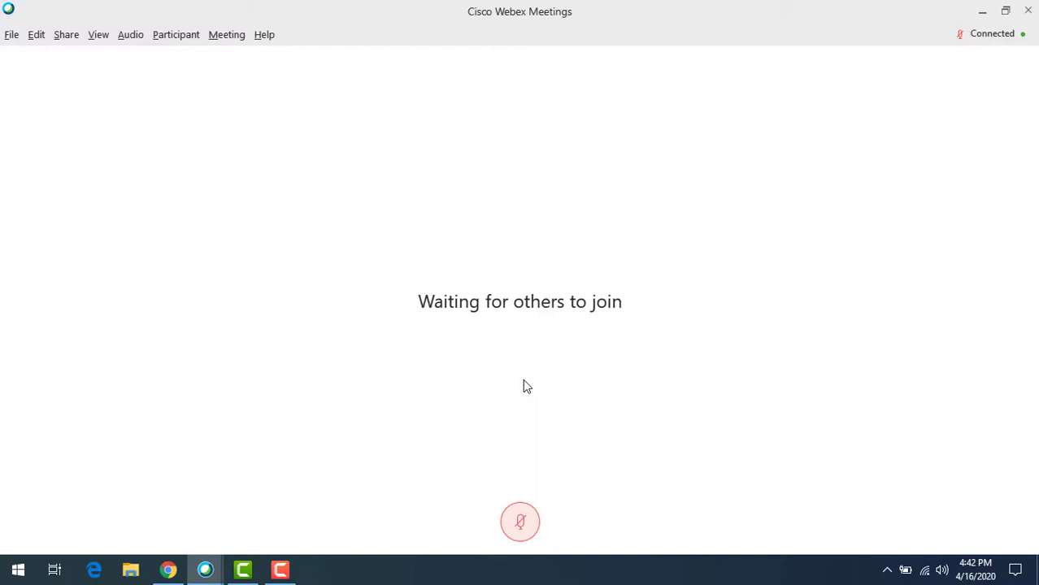
{"action": "mouse_move", "coordinate": [587, 393]}
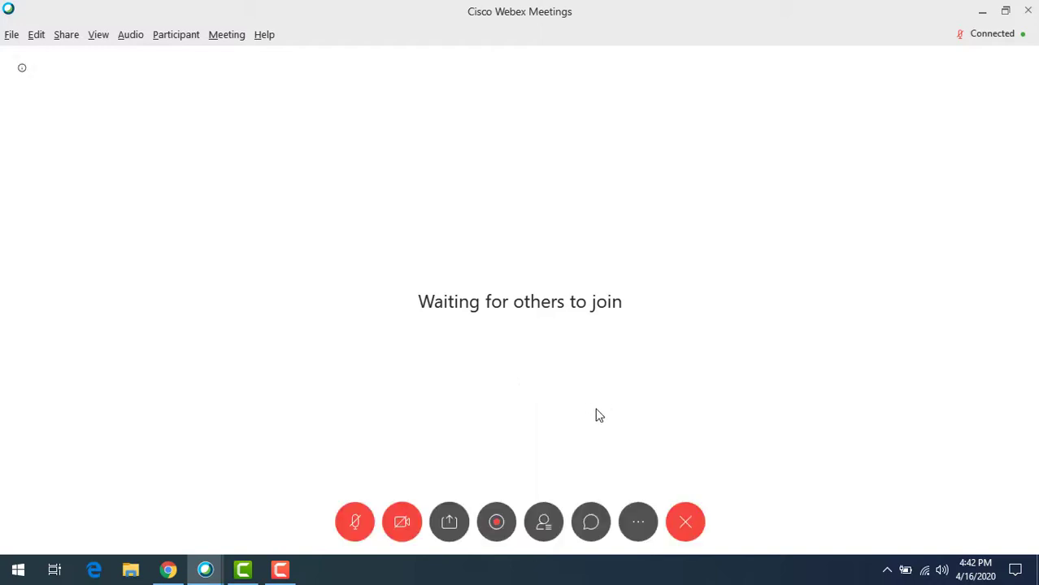
{"action": "left_click", "coordinate": [686, 517]}
{"action": "left_click", "coordinate": [447, 264]}
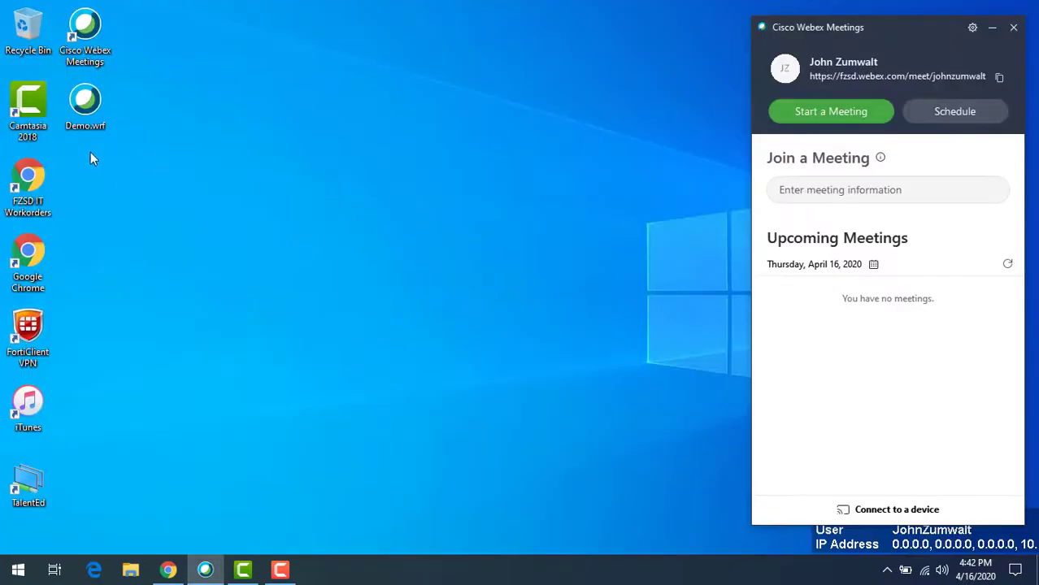
Step: Check Demo.wrf on the desktop and switch to Chrome to read the WRF2WMV Converter article's atwrf2wmv.zip download and installation instructions
{"action": "left_click", "coordinate": [88, 114]}
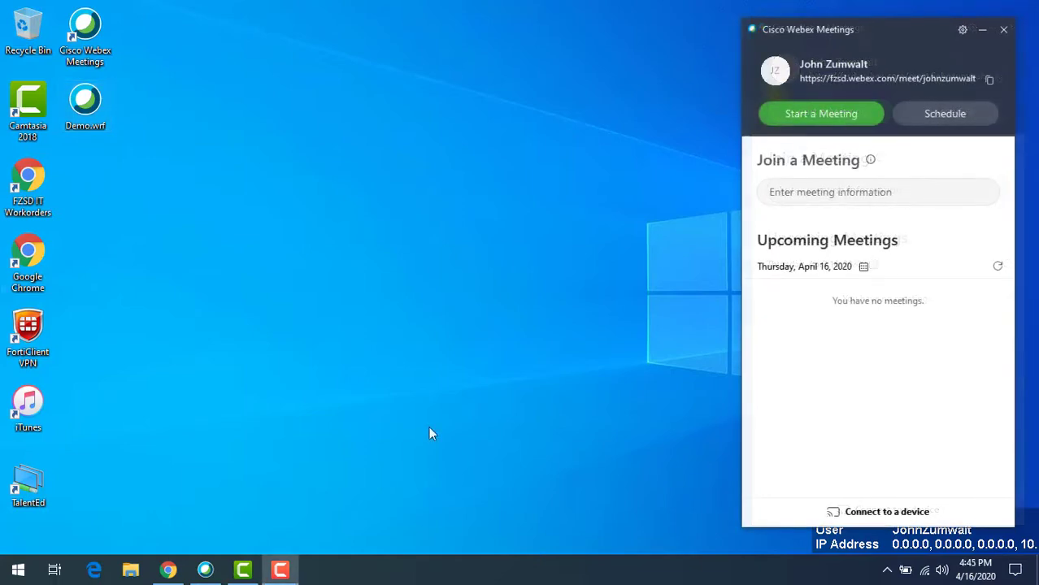
{"action": "left_click", "coordinate": [169, 569]}
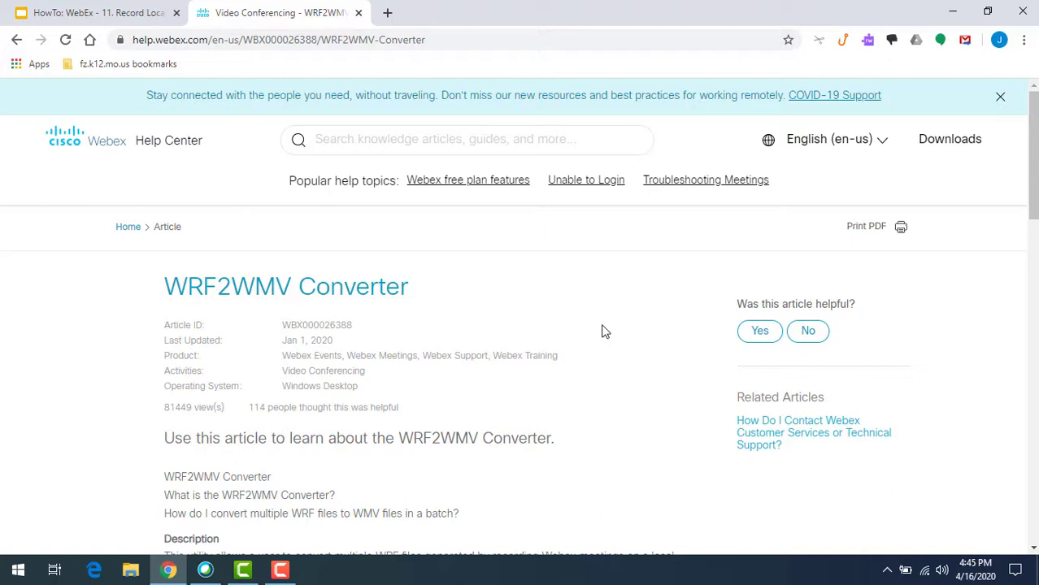
{"action": "scroll", "coordinate": [603, 329], "scroll_direction": "down", "scroll_amount": 1}
{"action": "scroll", "coordinate": [587, 327], "scroll_direction": "up", "scroll_amount": 1}
{"action": "scroll", "coordinate": [511, 286], "scroll_direction": "down", "scroll_amount": 3}
{"action": "scroll", "coordinate": [582, 345], "scroll_direction": "down", "scroll_amount": 1}
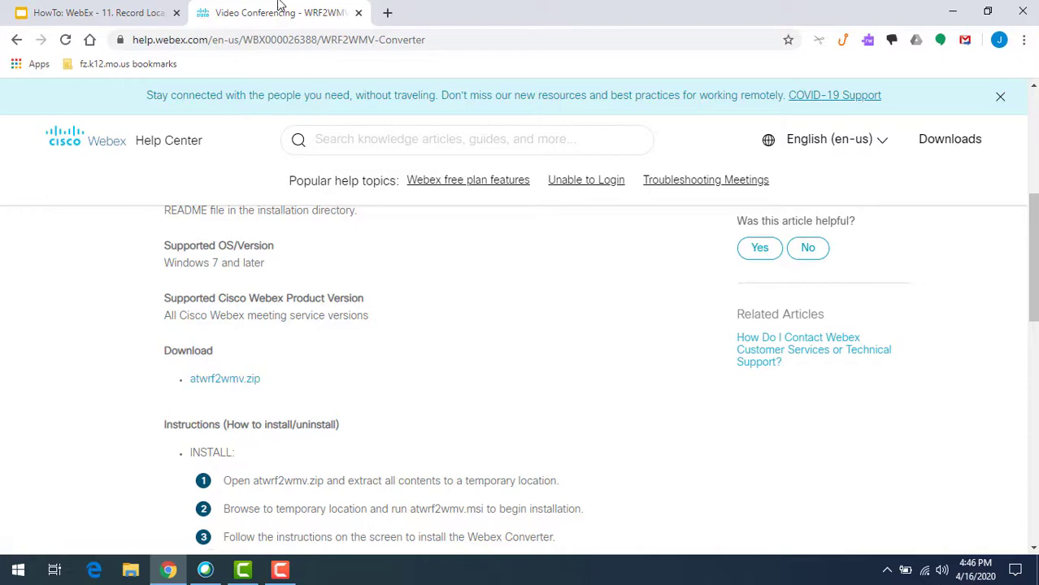
Step: Minimize the browser and the Webex Meetings window, and move the Webex Converter shortcut beside the Cisco Webex Meetings shortcut
{"action": "left_click", "coordinate": [952, 12]}
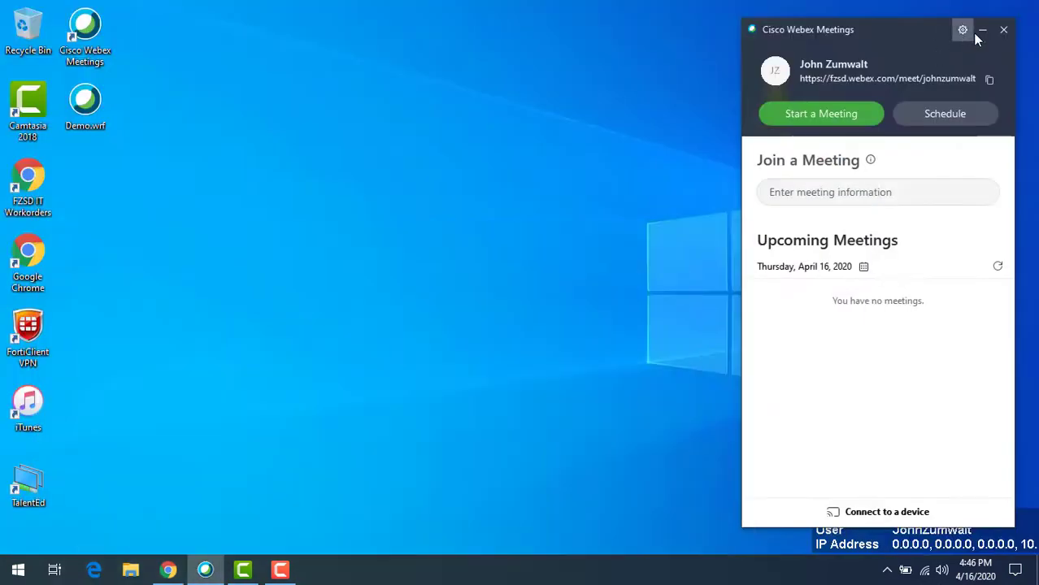
{"action": "left_click", "coordinate": [972, 32]}
{"action": "left_click_drag", "start_coordinate": [778, 101], "coordinate": [150, 39]}
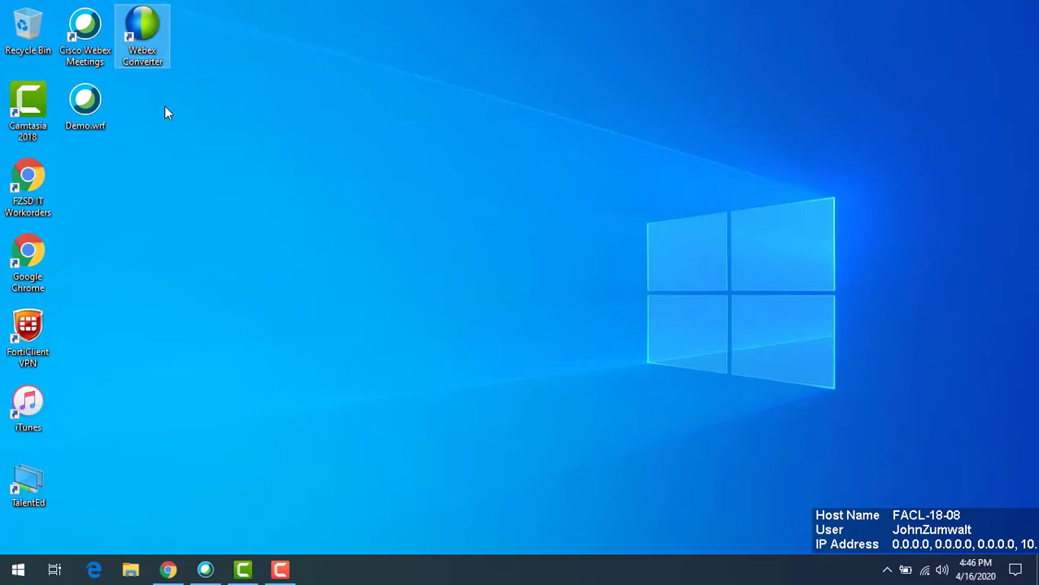
Step: Open Webex Converter and choose Demo.wrf from the Desktop as the source file of a new conversion
{"action": "left_click", "coordinate": [102, 126]}
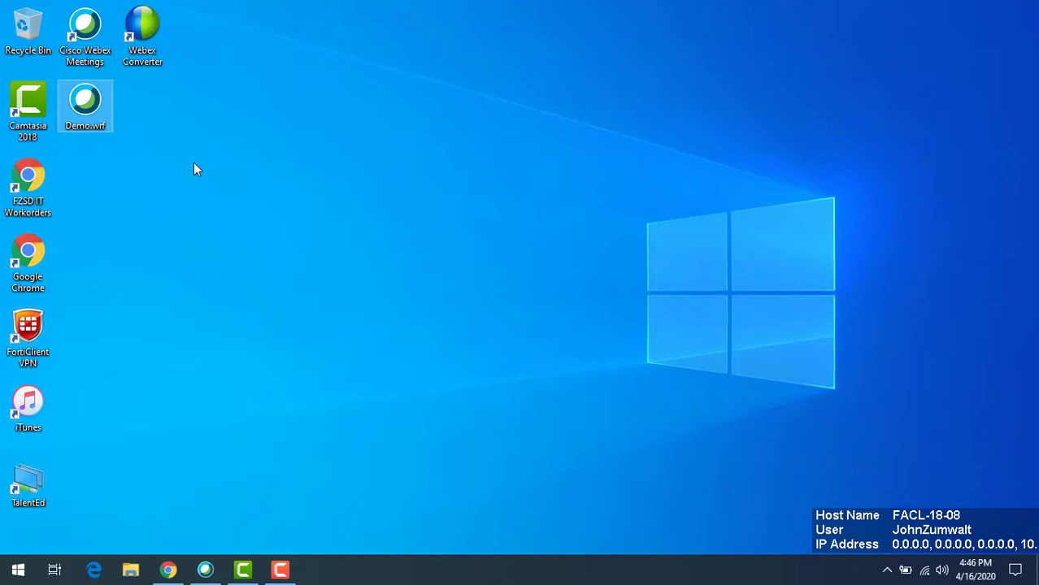
{"action": "double_click", "coordinate": [143, 34]}
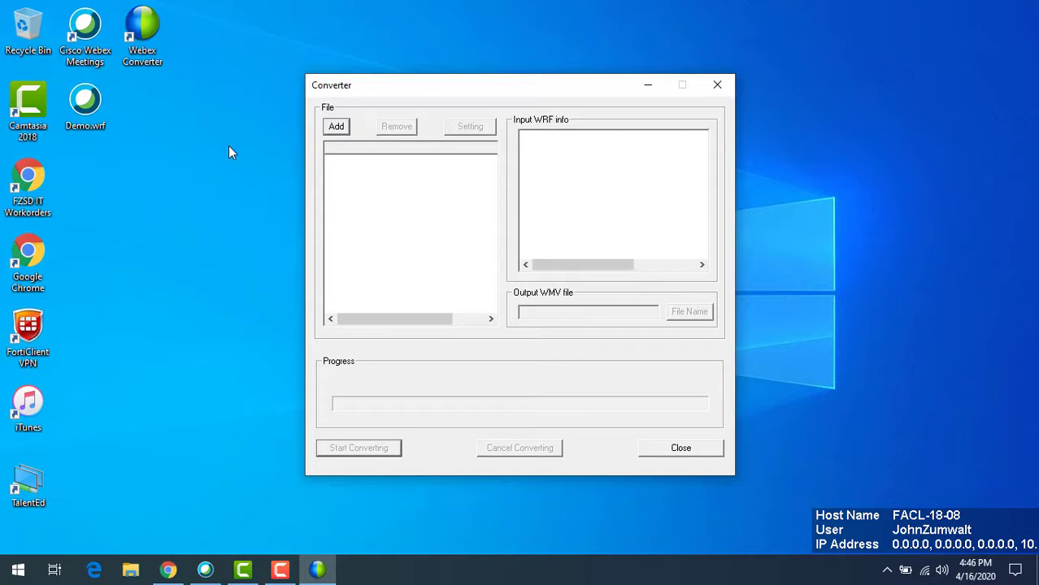
{"action": "left_click", "coordinate": [336, 128]}
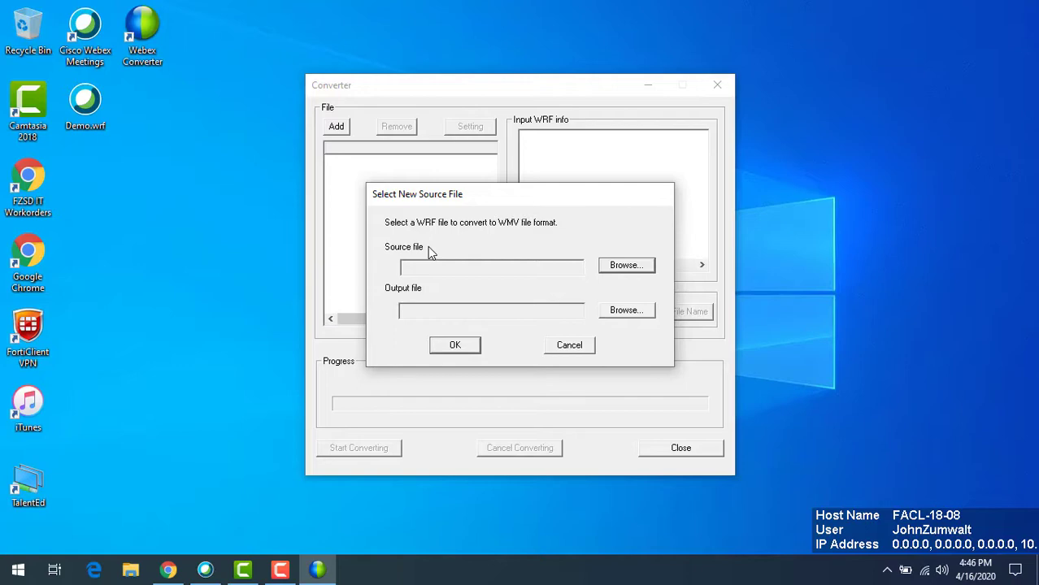
{"action": "left_click", "coordinate": [627, 269]}
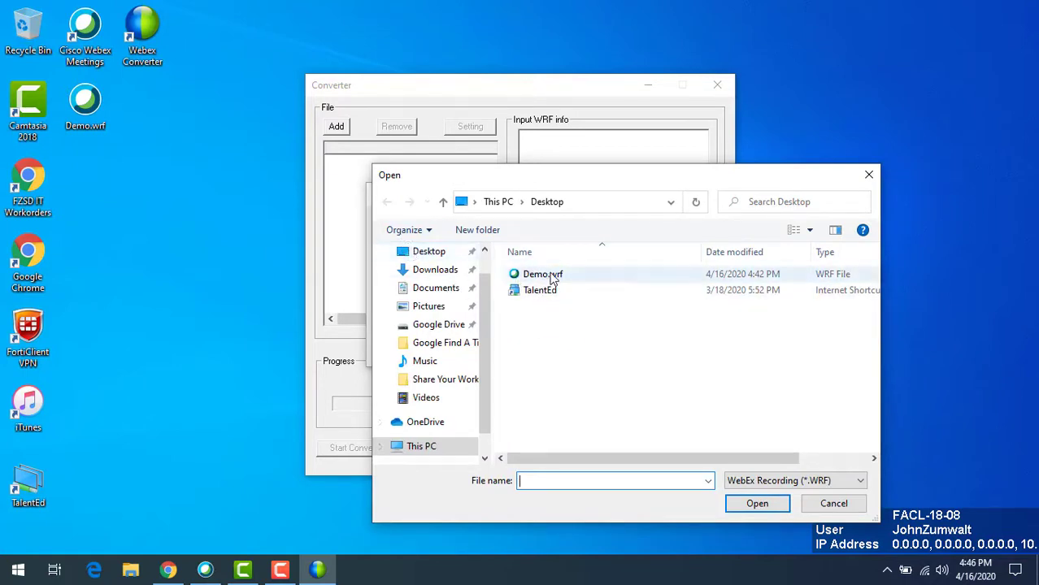
{"action": "left_click", "coordinate": [545, 275]}
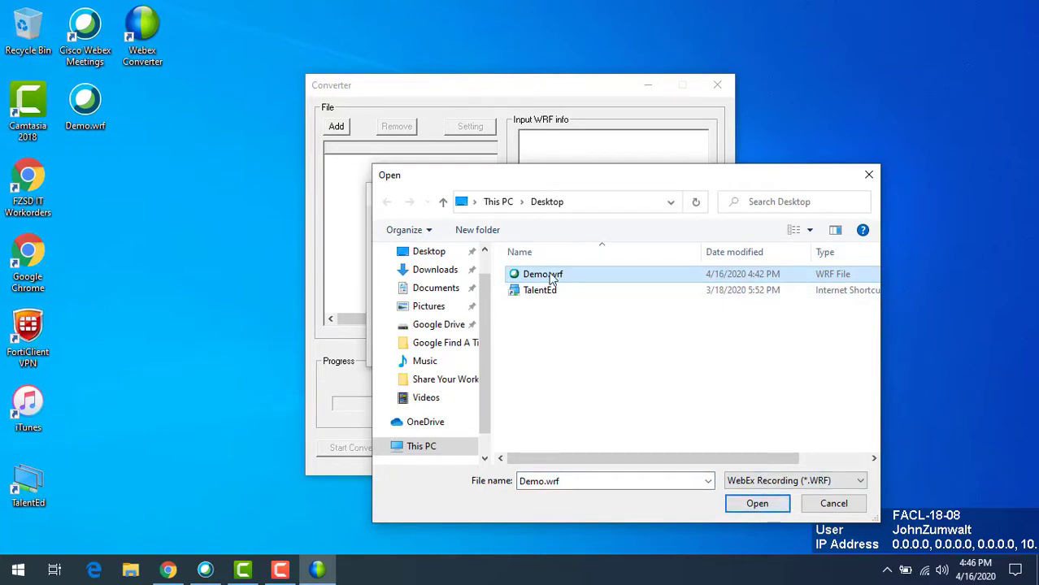
{"action": "left_click", "coordinate": [746, 507]}
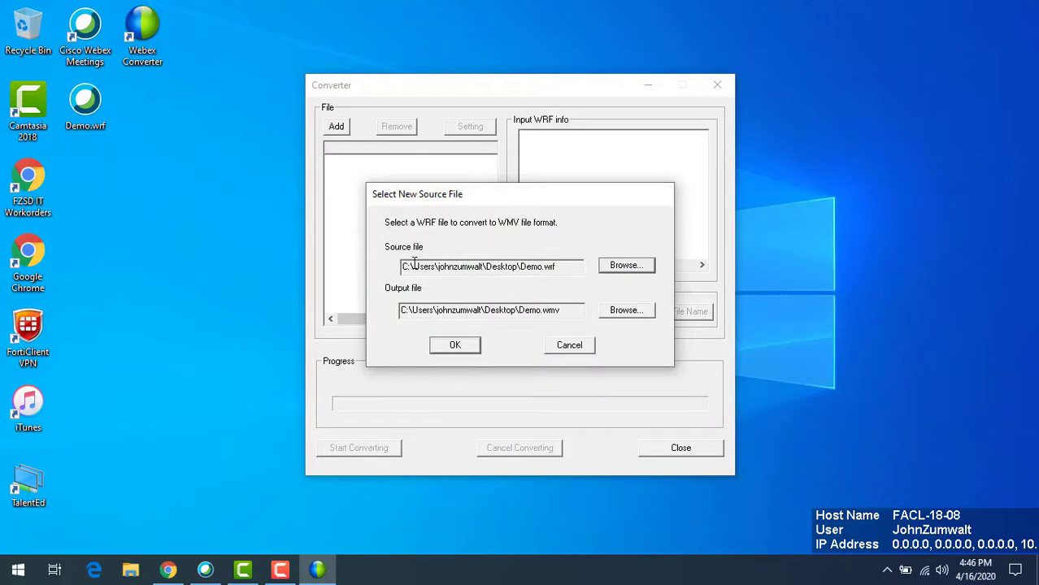
Step: Check the Demo.wrf source path and Demo.wmv output path, and add the file to the conversion list
{"action": "left_click_drag", "start_coordinate": [404, 266], "coordinate": [568, 267]}
{"action": "left_click", "coordinate": [568, 266]}
{"action": "left_click_drag", "start_coordinate": [400, 309], "coordinate": [579, 312]}
{"action": "left_click", "coordinate": [549, 315]}
{"action": "left_click", "coordinate": [456, 346]}
{"action": "left_click", "coordinate": [456, 347]}
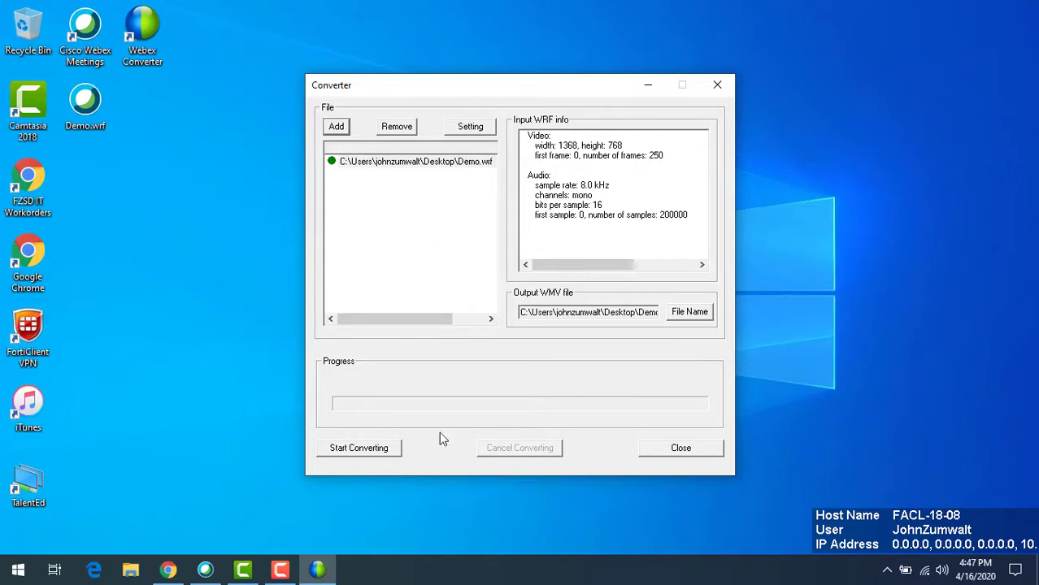
Step: Convert Demo.wrf to a WMV file and close the converter
{"action": "left_click", "coordinate": [364, 448]}
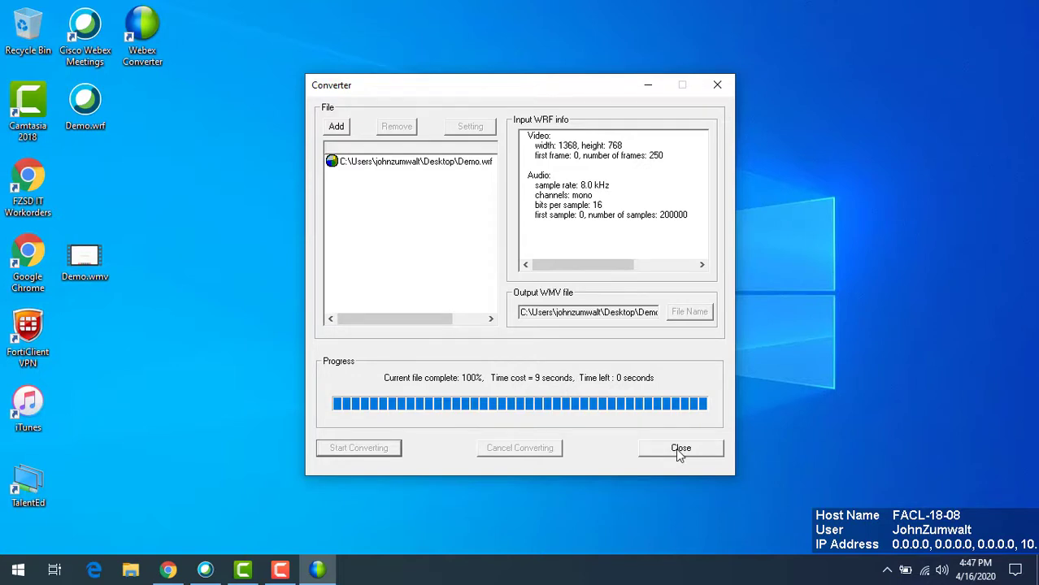
{"action": "left_click", "coordinate": [679, 452]}
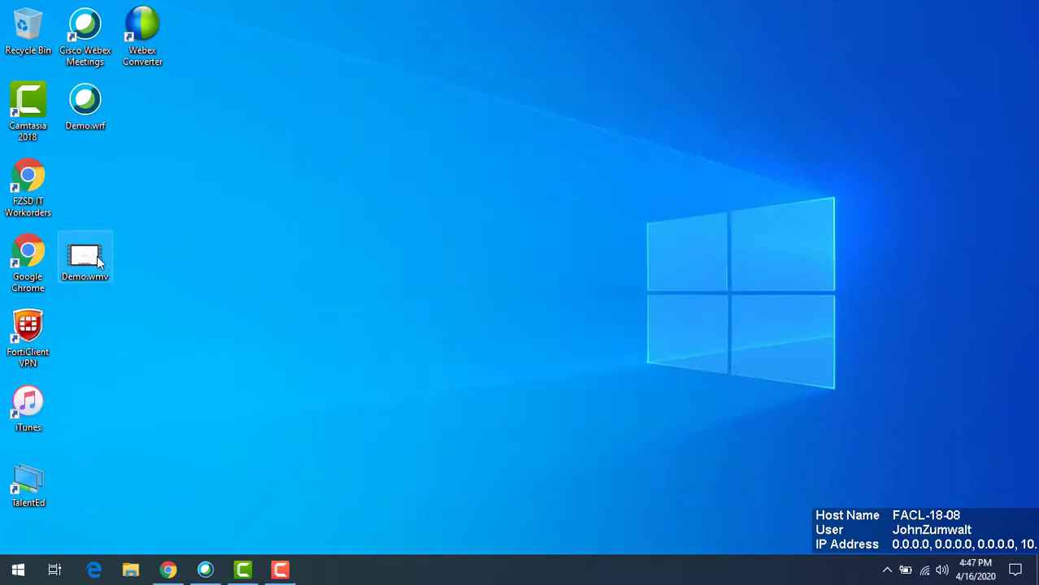
Step: Play the converted Demo.wmv from the desktop to check it, pause it and close the player
{"action": "left_click", "coordinate": [93, 259]}
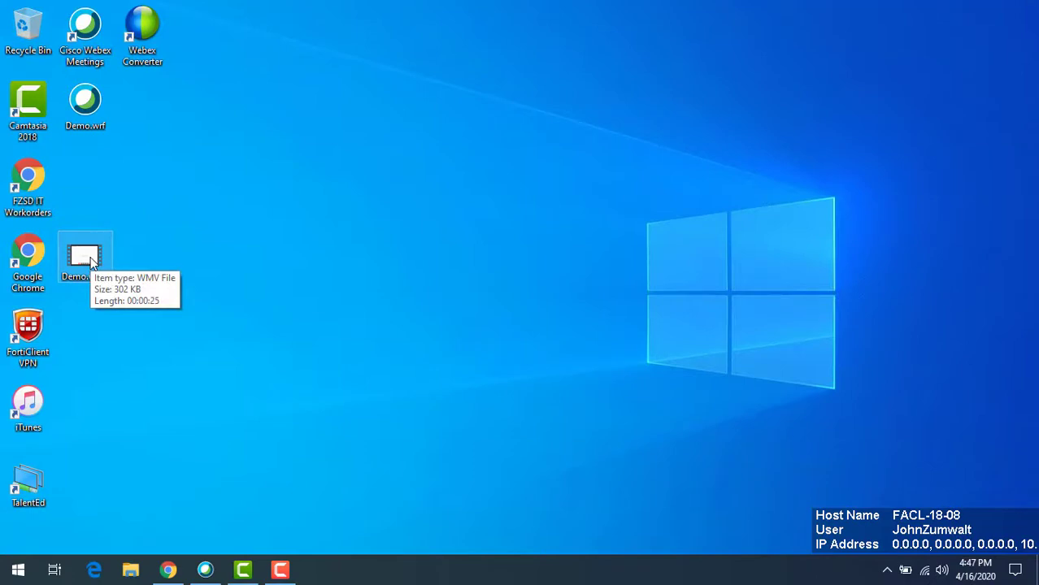
{"action": "double_click", "coordinate": [91, 260]}
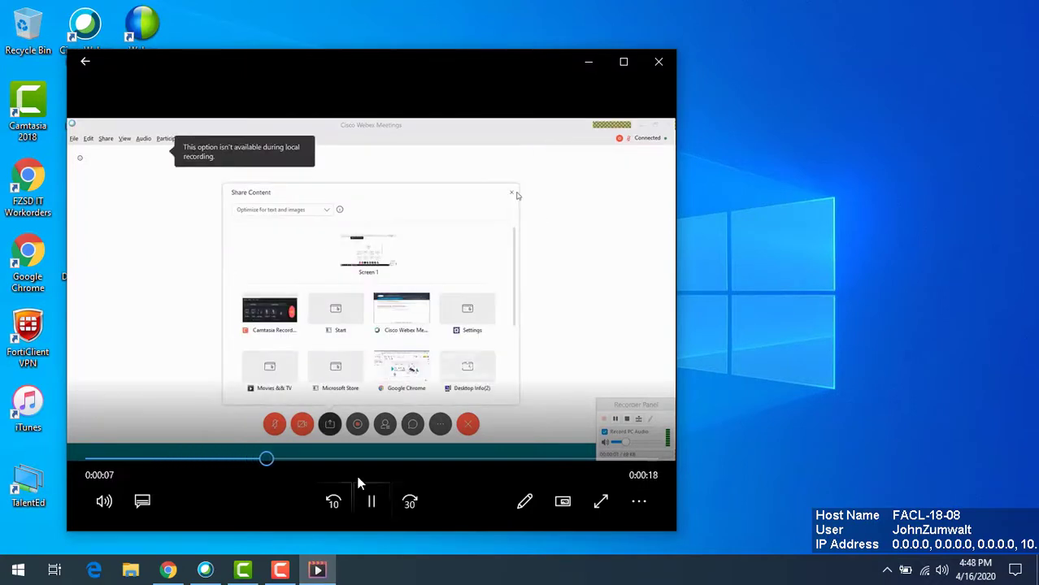
{"action": "left_click", "coordinate": [371, 503]}
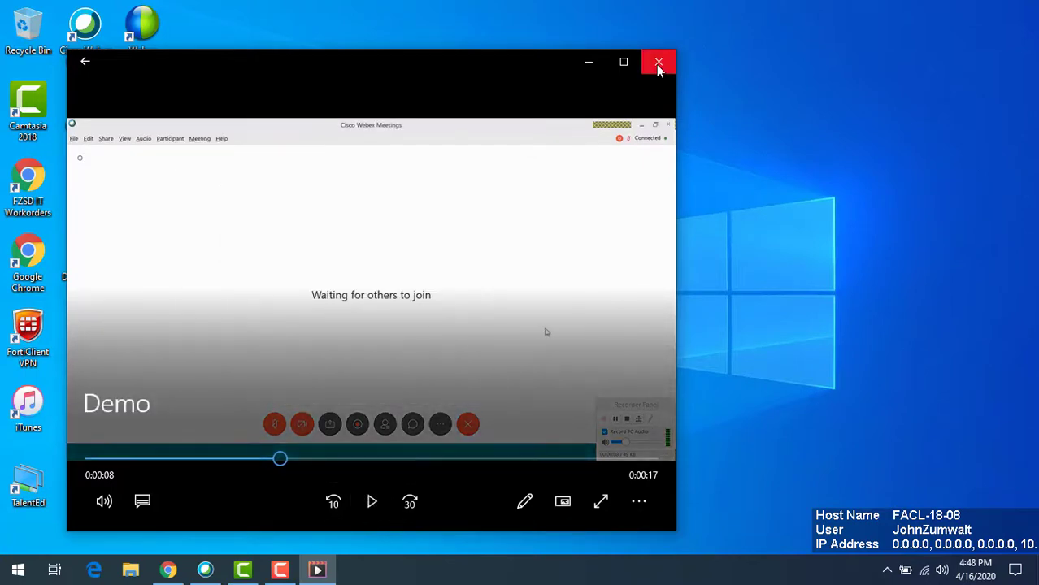
{"action": "left_click", "coordinate": [657, 63]}
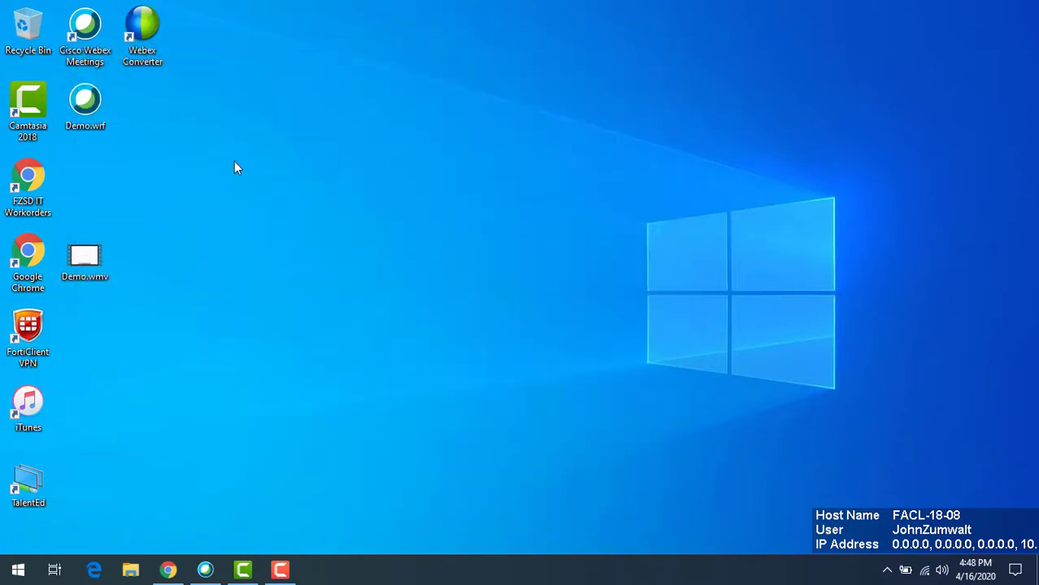